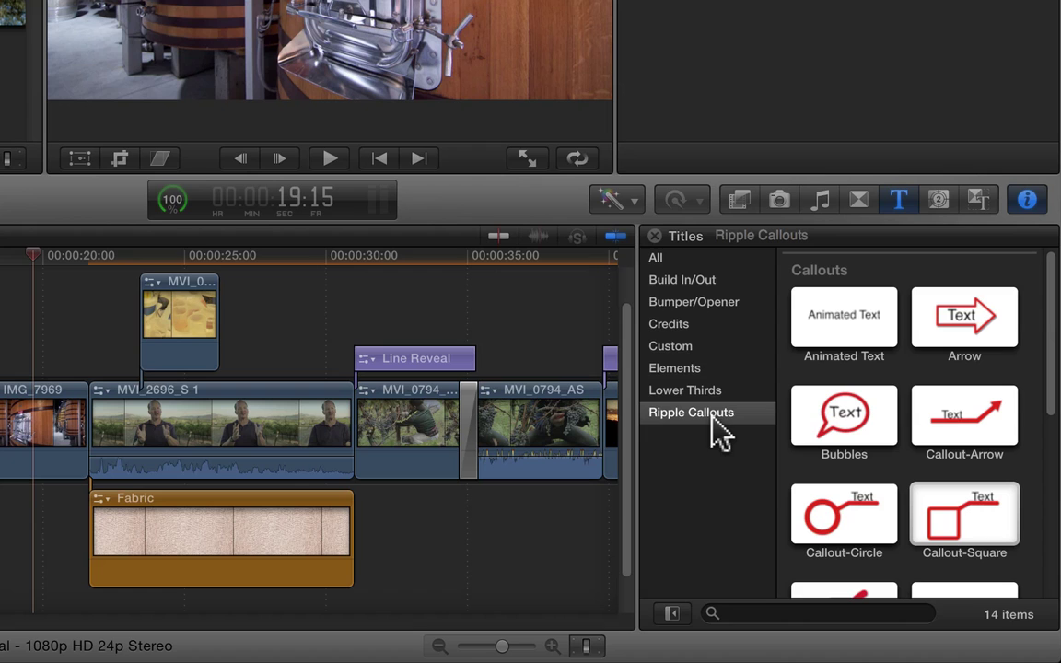
Step: Scroll the Ripple Callouts titles and select the Callout-Square title
{"action": "left_click_drag", "start_coordinate": [1055, 331], "coordinate": [1048, 427]}
{"action": "left_click", "coordinate": [985, 304]}
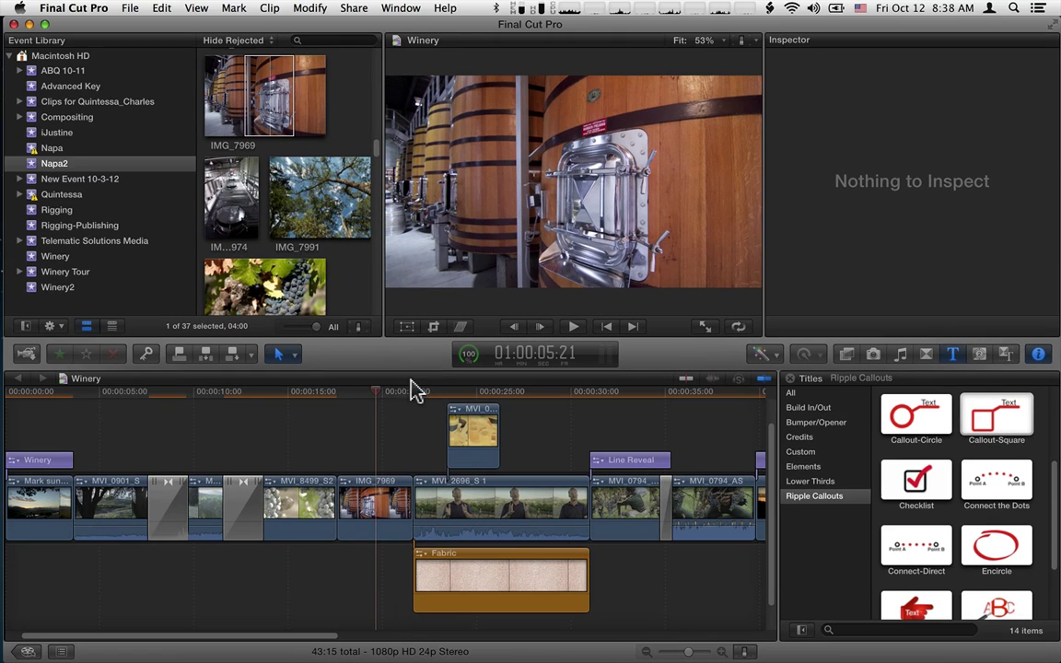
Step: Connect a Callout-Square title above the IMG_7969 barrel clip at the playhead, then select it
{"action": "left_click", "coordinate": [376, 396]}
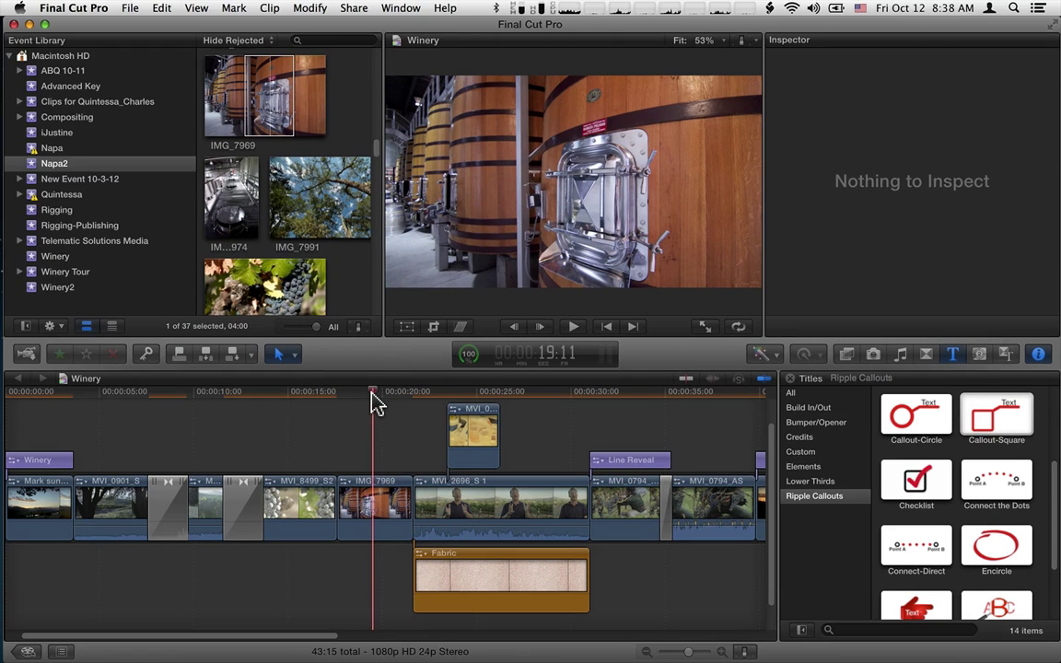
{"action": "key", "text": "c"}
{"action": "left_click", "coordinate": [997, 418]}
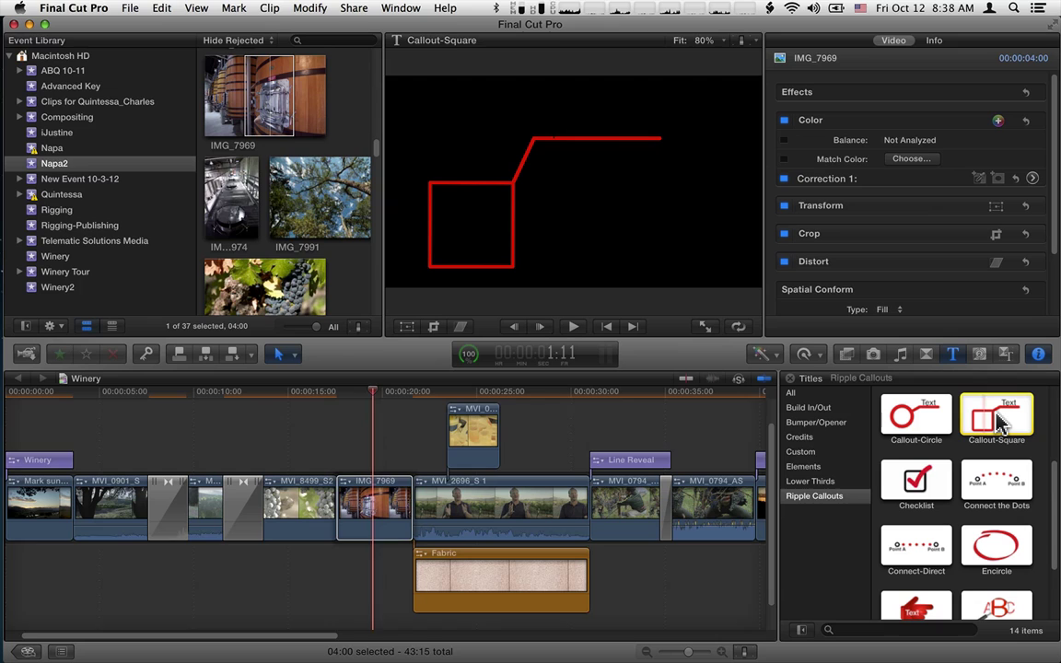
{"action": "key", "text": "q"}
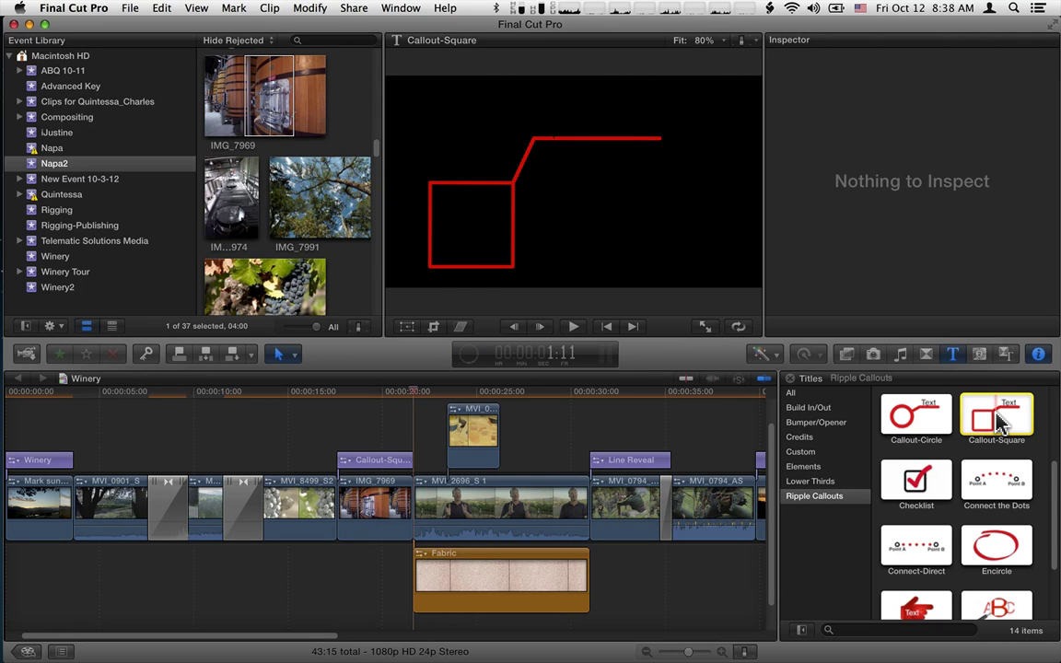
{"action": "left_click", "coordinate": [380, 465]}
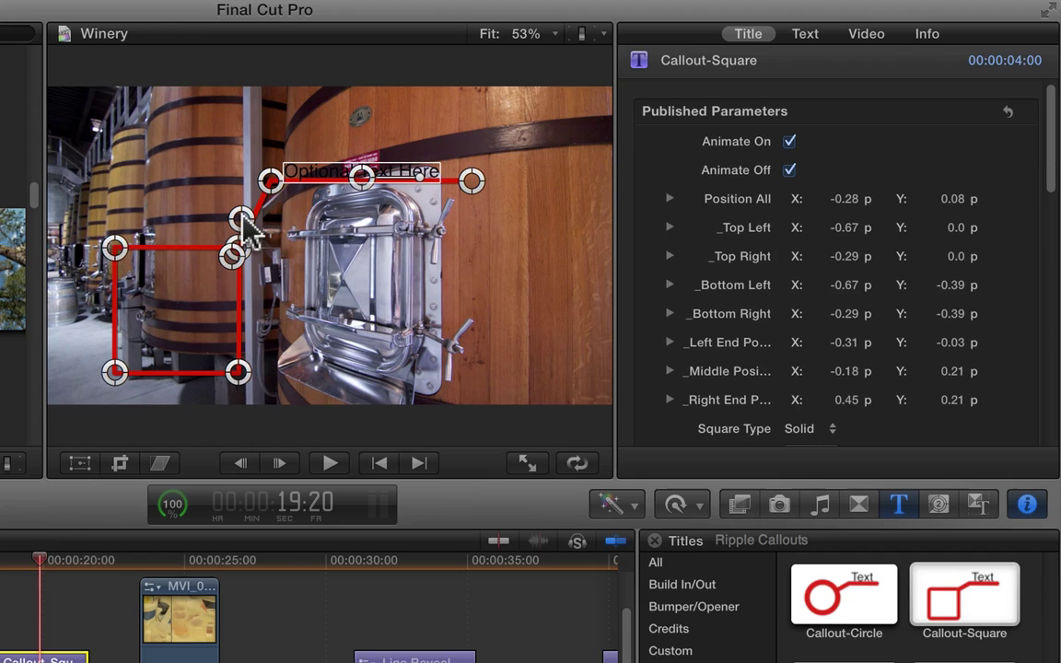
Step: Fit the callout square's corners around the barrel's steel hatch door
{"action": "left_click_drag", "start_coordinate": [244, 229], "coordinate": [281, 181]}
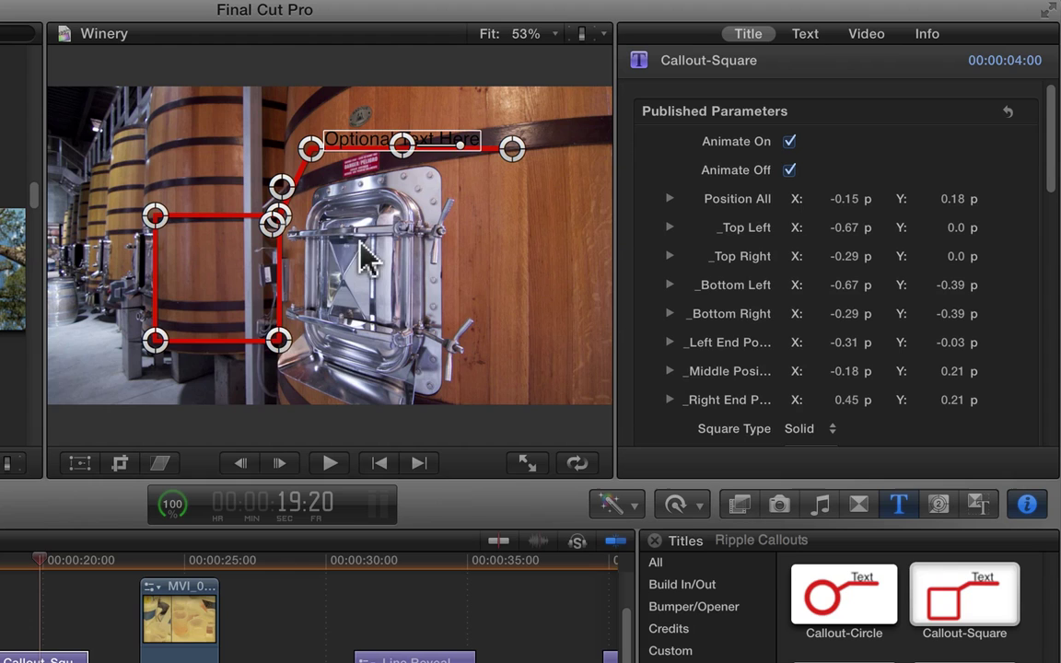
{"action": "left_click_drag", "start_coordinate": [276, 339], "coordinate": [457, 378]}
{"action": "left_click_drag", "start_coordinate": [155, 341], "coordinate": [291, 374]}
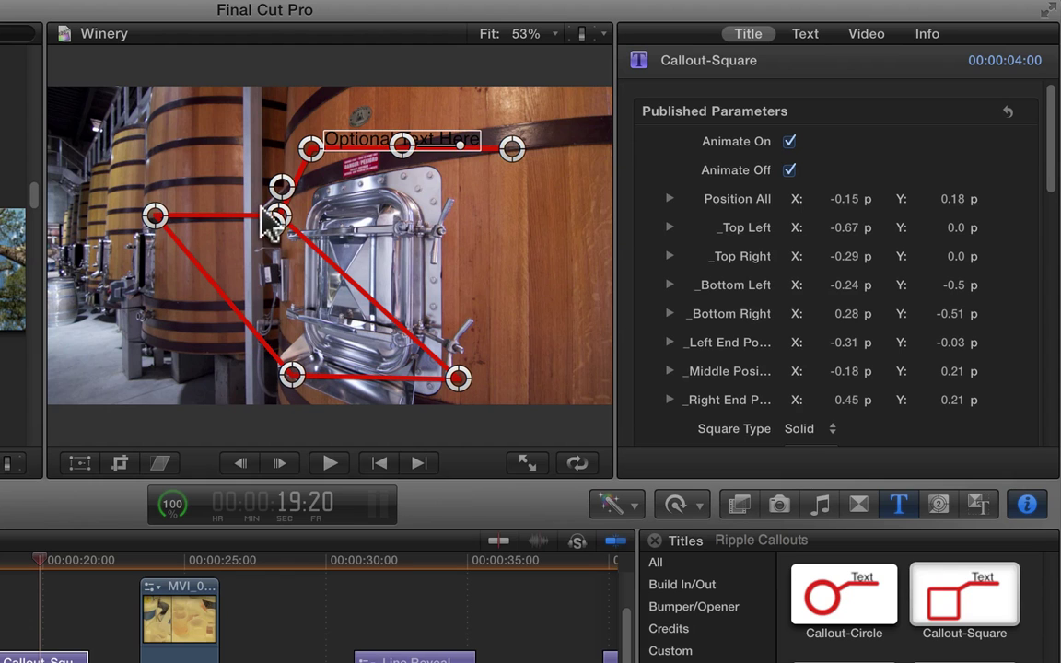
{"action": "left_click_drag", "start_coordinate": [273, 221], "coordinate": [424, 198]}
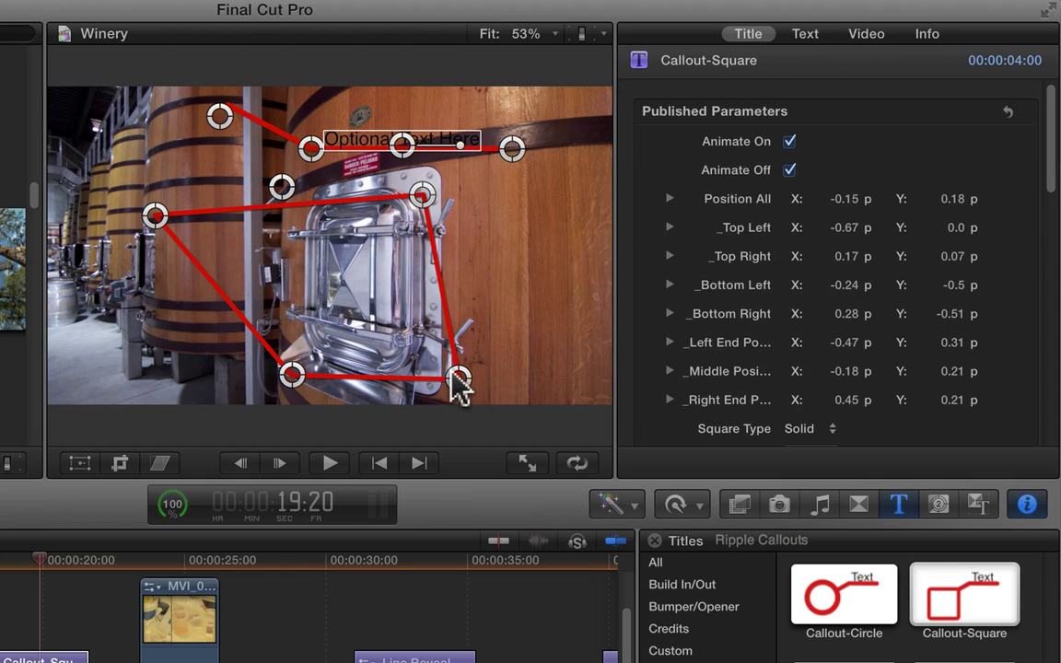
{"action": "left_click_drag", "start_coordinate": [456, 382], "coordinate": [443, 390]}
{"action": "left_click_drag", "start_coordinate": [421, 195], "coordinate": [445, 164]}
{"action": "left_click_drag", "start_coordinate": [154, 216], "coordinate": [298, 188]}
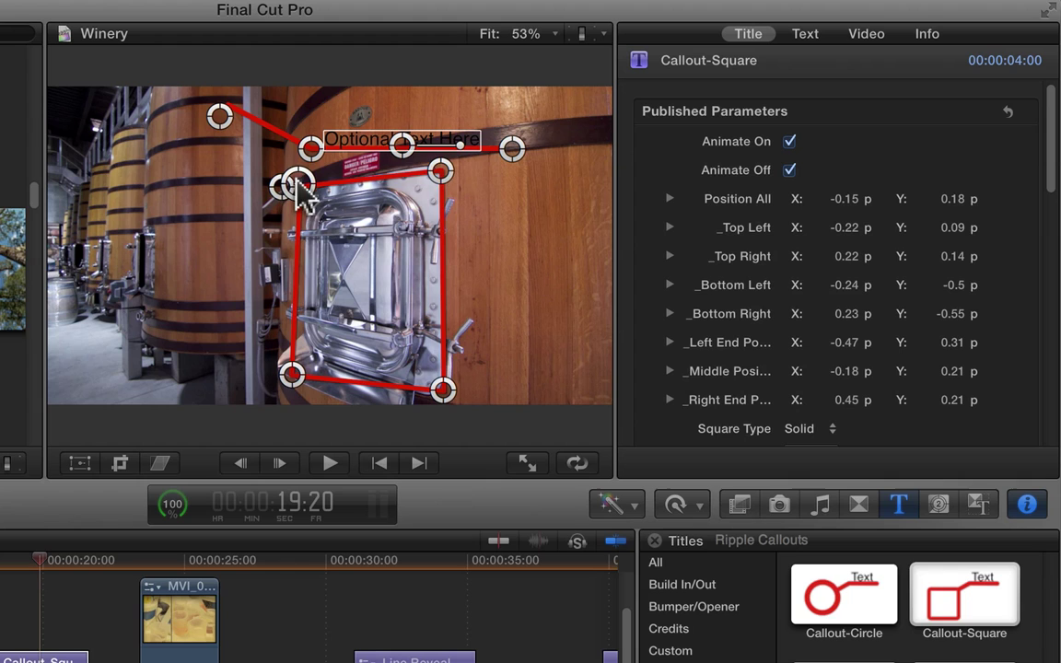
{"action": "mouse_move", "coordinate": [444, 154]}
{"action": "left_mouse_down"}
{"action": "mouse_move", "coordinate": [436, 173]}
{"action": "mouse_move", "coordinate": [434, 162]}
{"action": "left_mouse_up"}
{"action": "left_click_drag", "start_coordinate": [291, 374], "coordinate": [302, 360]}
{"action": "left_click_drag", "start_coordinate": [443, 390], "coordinate": [418, 377]}
{"action": "left_click_drag", "start_coordinate": [442, 162], "coordinate": [433, 188]}
{"action": "left_click_drag", "start_coordinate": [296, 188], "coordinate": [306, 193]}
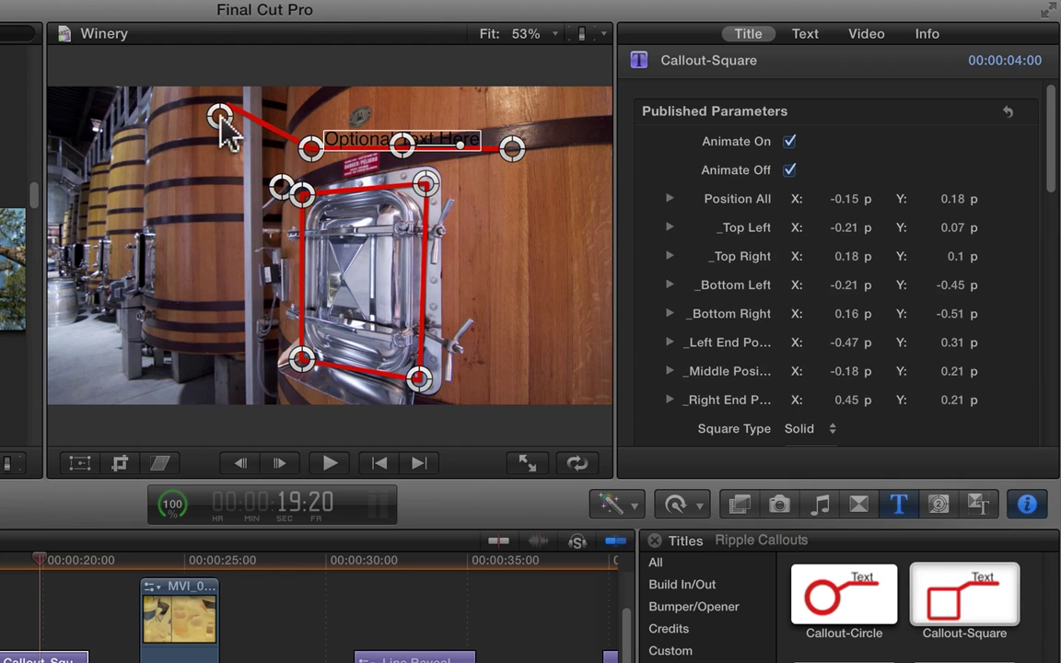
Step: Run the callout line and 'Optional Text Here' label leftward across the barrels
{"action": "left_click_drag", "start_coordinate": [223, 120], "coordinate": [287, 263]}
{"action": "left_click_drag", "start_coordinate": [310, 147], "coordinate": [184, 258]}
{"action": "left_click_drag", "start_coordinate": [511, 149], "coordinate": [90, 251]}
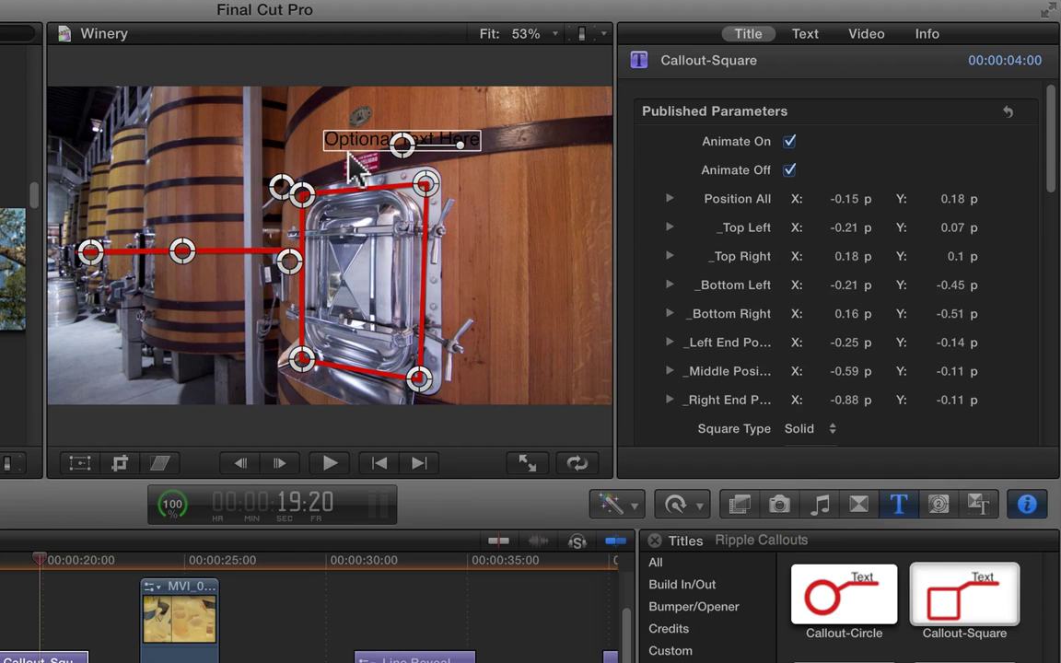
{"action": "left_click_drag", "start_coordinate": [173, 219], "coordinate": [184, 247]}
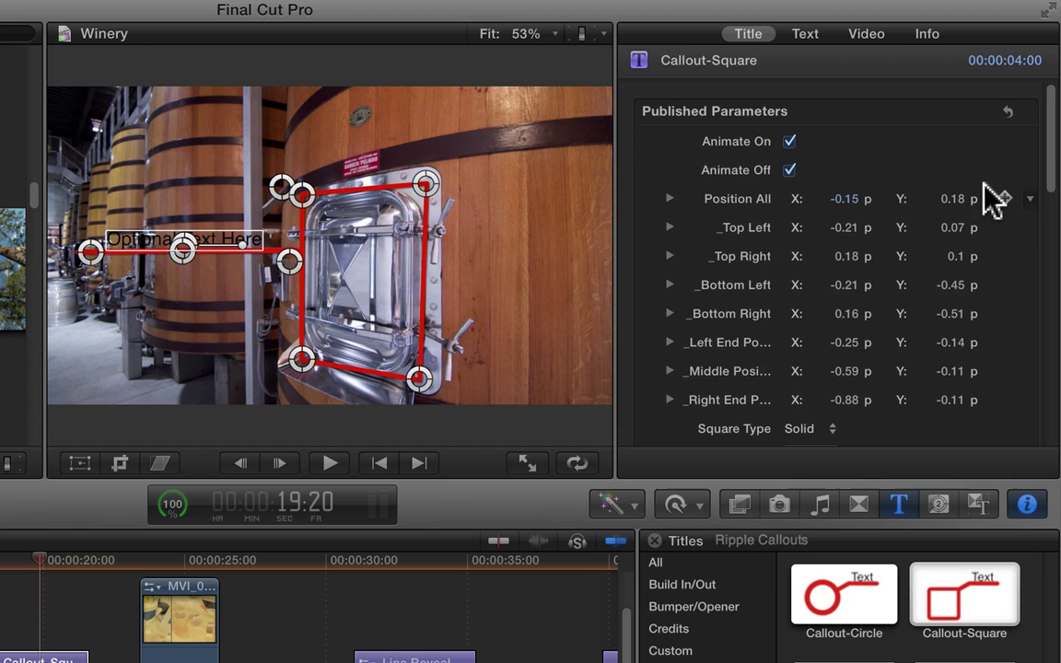
Step: Nudge the square's top-right corner against the hatch using a temporary alignment grid
{"action": "scroll", "coordinate": [1050, 175], "scroll_direction": "down", "scroll_amount": 10}
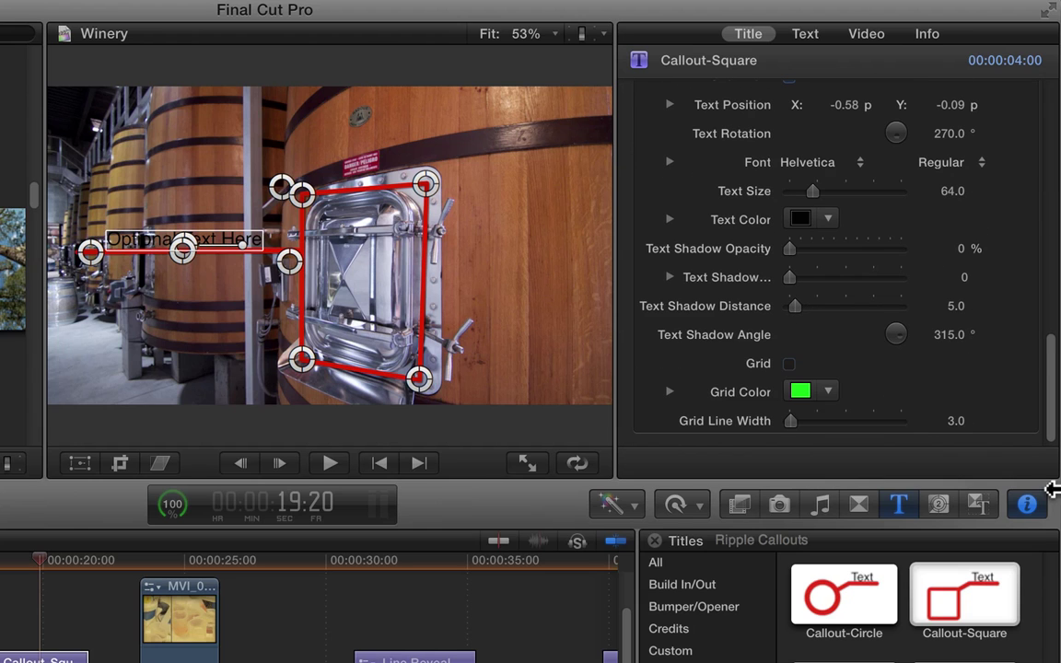
{"action": "left_click", "coordinate": [789, 363]}
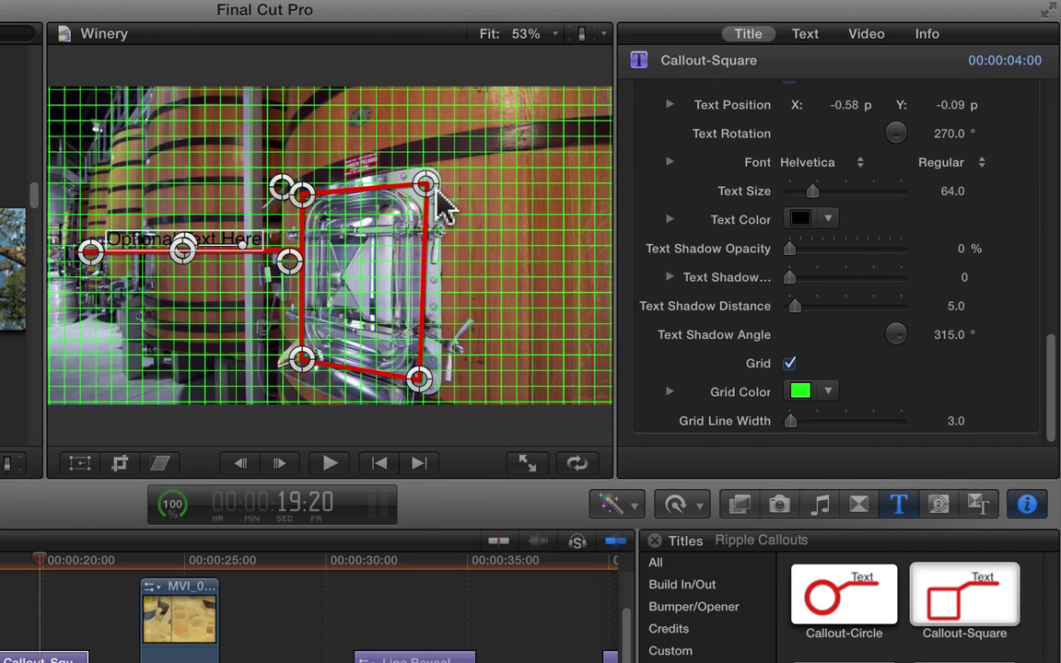
{"action": "left_click_drag", "start_coordinate": [425, 185], "coordinate": [422, 184]}
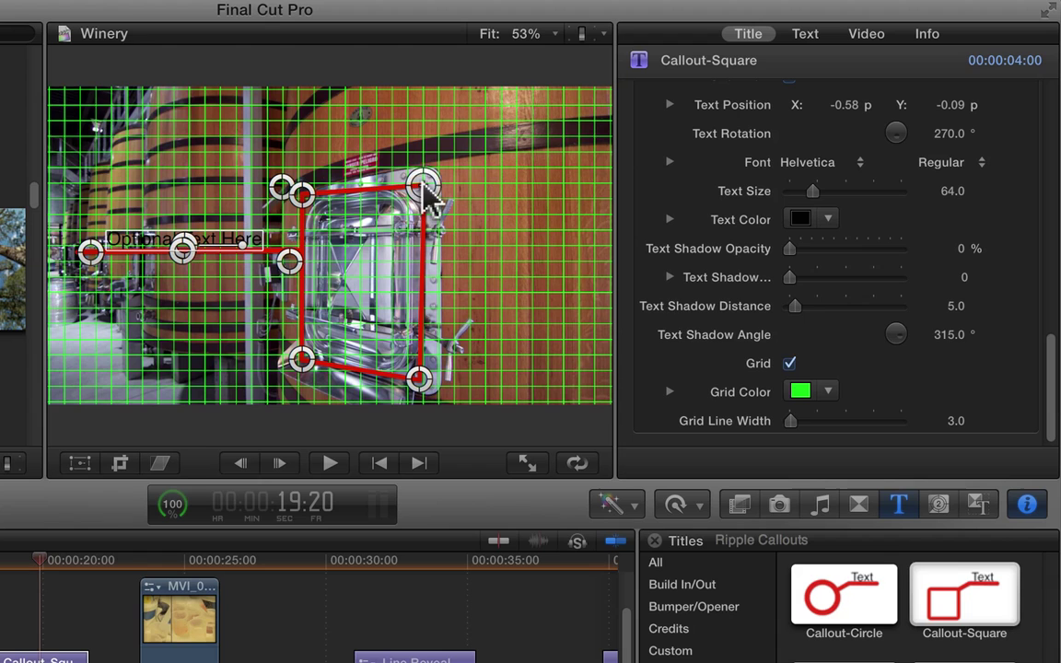
{"action": "left_click", "coordinate": [789, 364]}
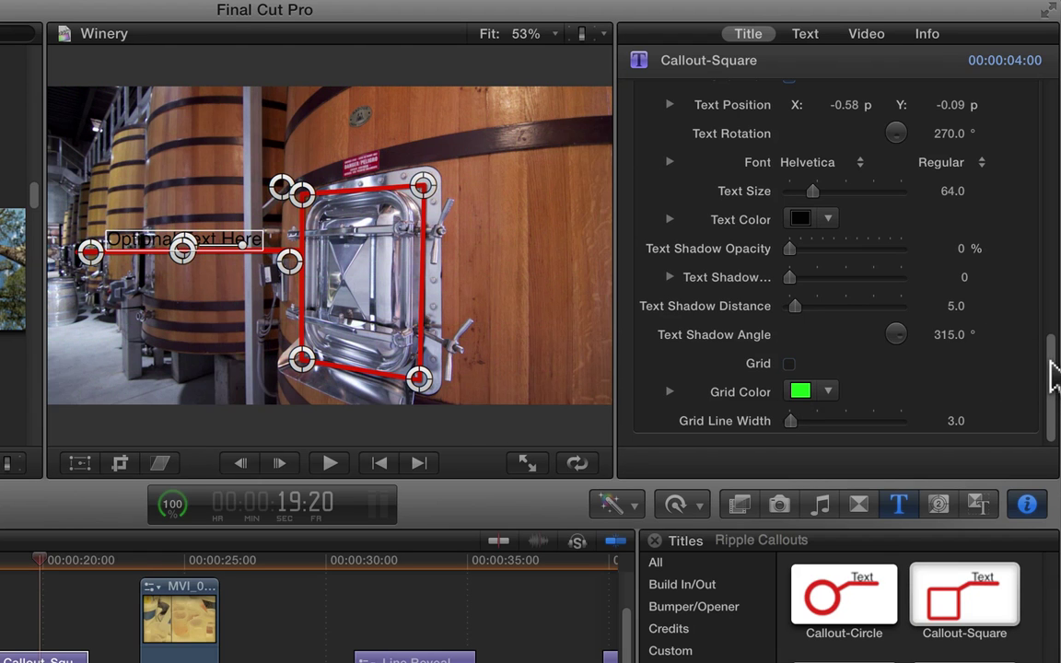
{"action": "left_click_drag", "start_coordinate": [1053, 378], "coordinate": [1054, 193]}
Step: Make the callout square's outline white and dotted
{"action": "left_click", "coordinate": [828, 249]}
{"action": "left_click", "coordinate": [861, 277]}
{"action": "left_click", "coordinate": [822, 224]}
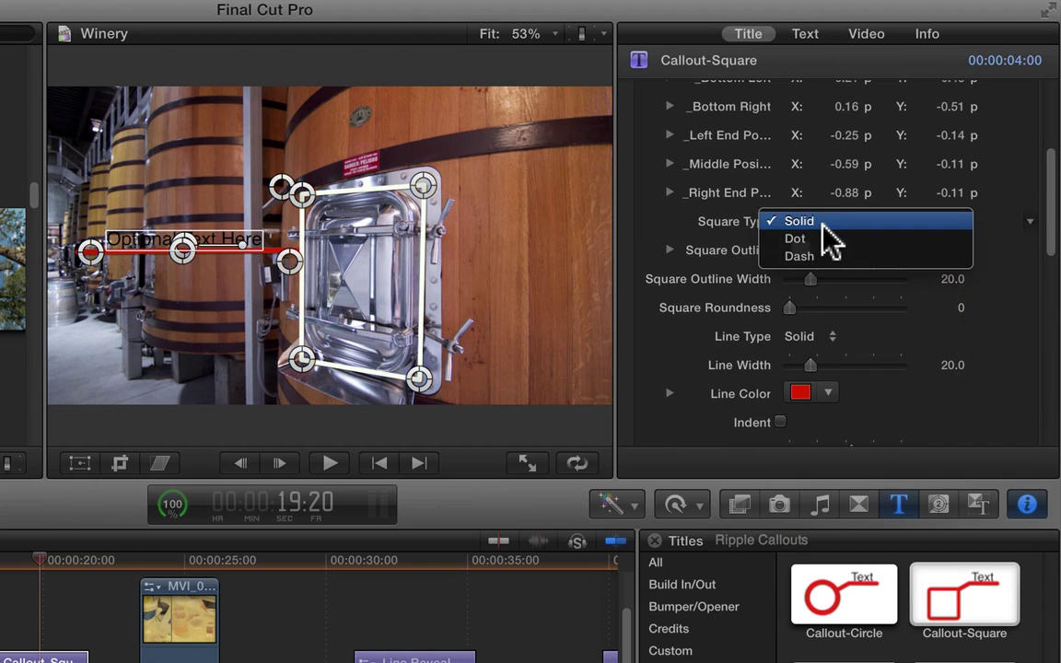
{"action": "left_click", "coordinate": [828, 240]}
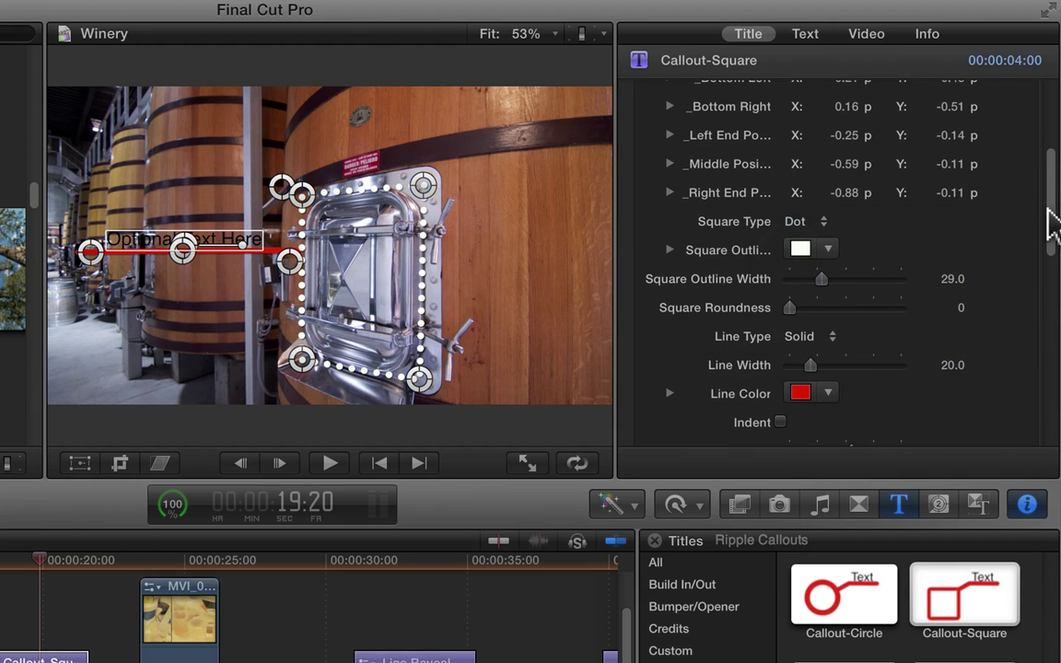
Step: Make the callout label text white and bold
{"action": "left_click_drag", "start_coordinate": [1049, 225], "coordinate": [1049, 392]}
{"action": "left_click", "coordinate": [829, 235]}
{"action": "left_click", "coordinate": [805, 278]}
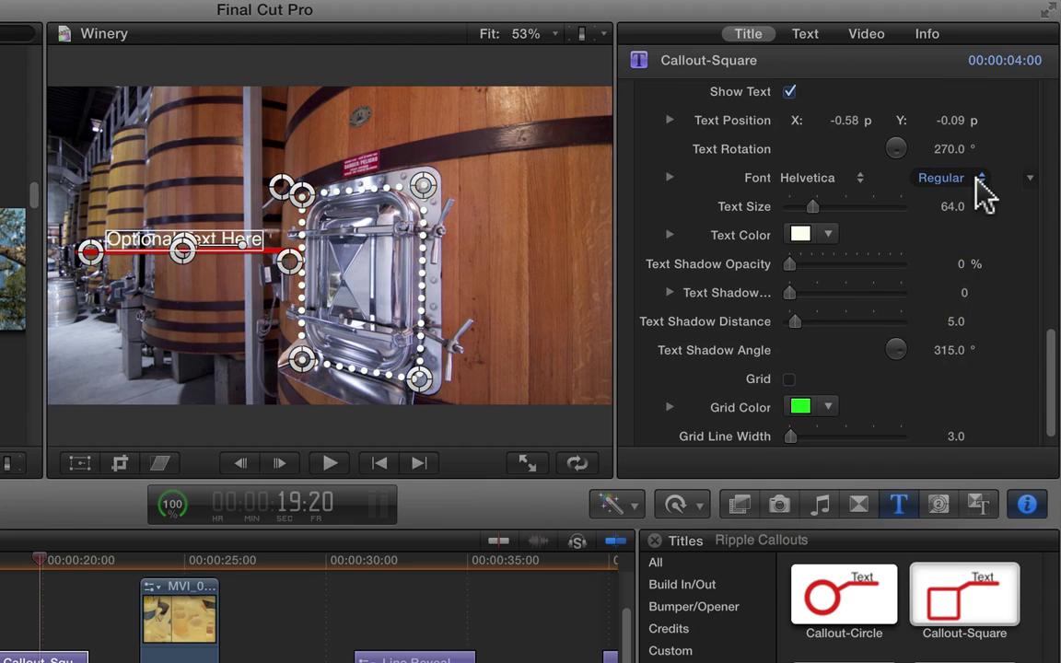
{"action": "left_click", "coordinate": [976, 188]}
{"action": "left_click", "coordinate": [935, 265]}
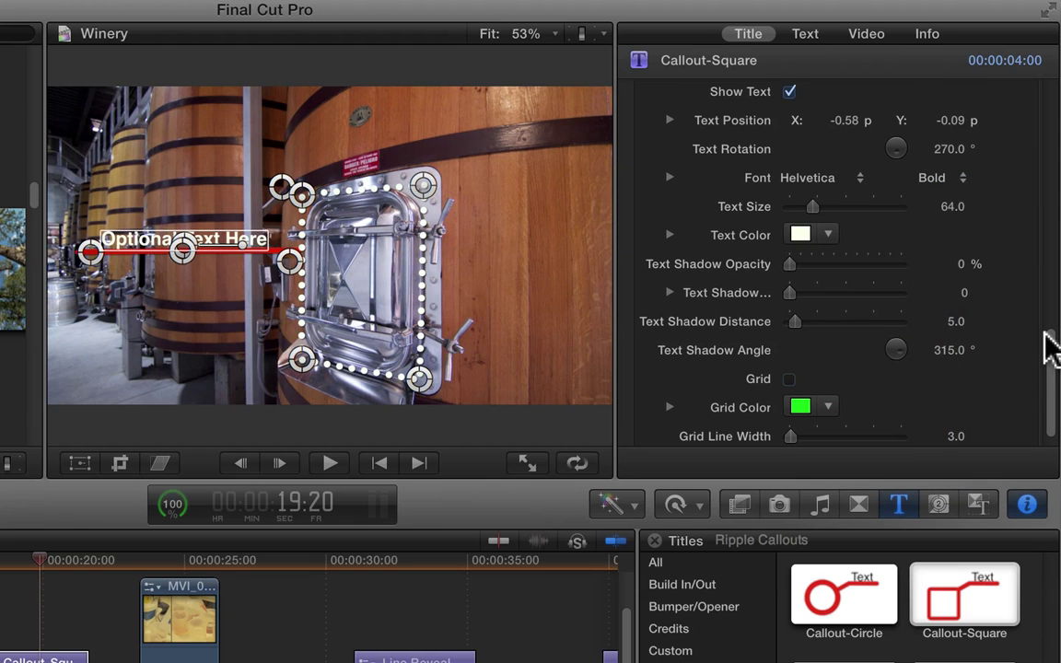
Step: Switch the square outline back to solid and set Square Roundness to 74
{"action": "left_click_drag", "start_coordinate": [1048, 350], "coordinate": [1050, 147]}
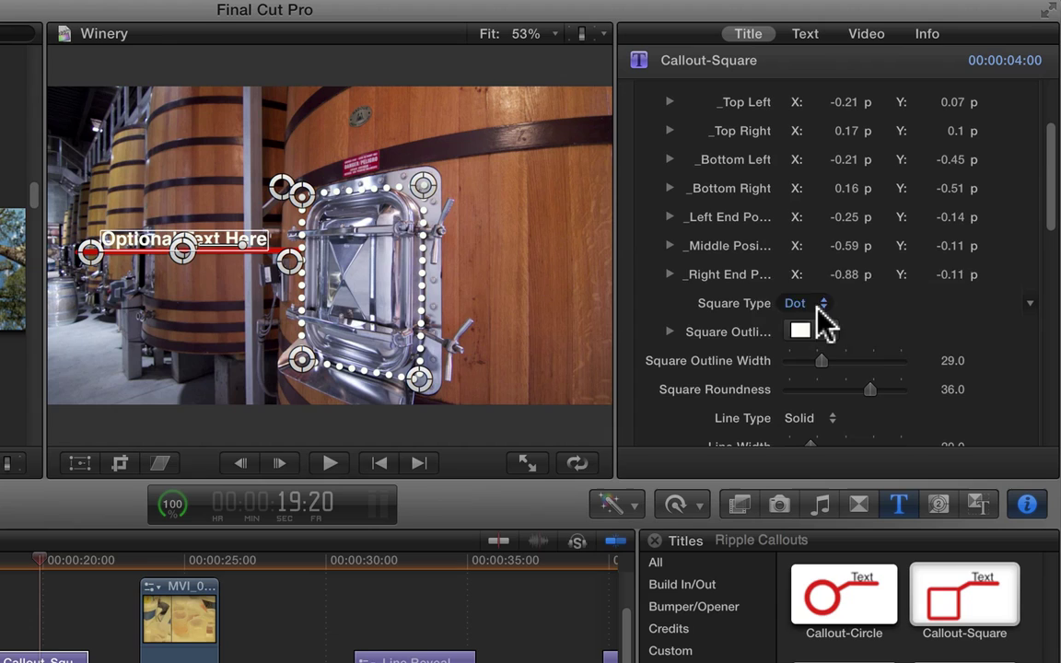
{"action": "left_click", "coordinate": [819, 306]}
{"action": "left_click", "coordinate": [824, 285]}
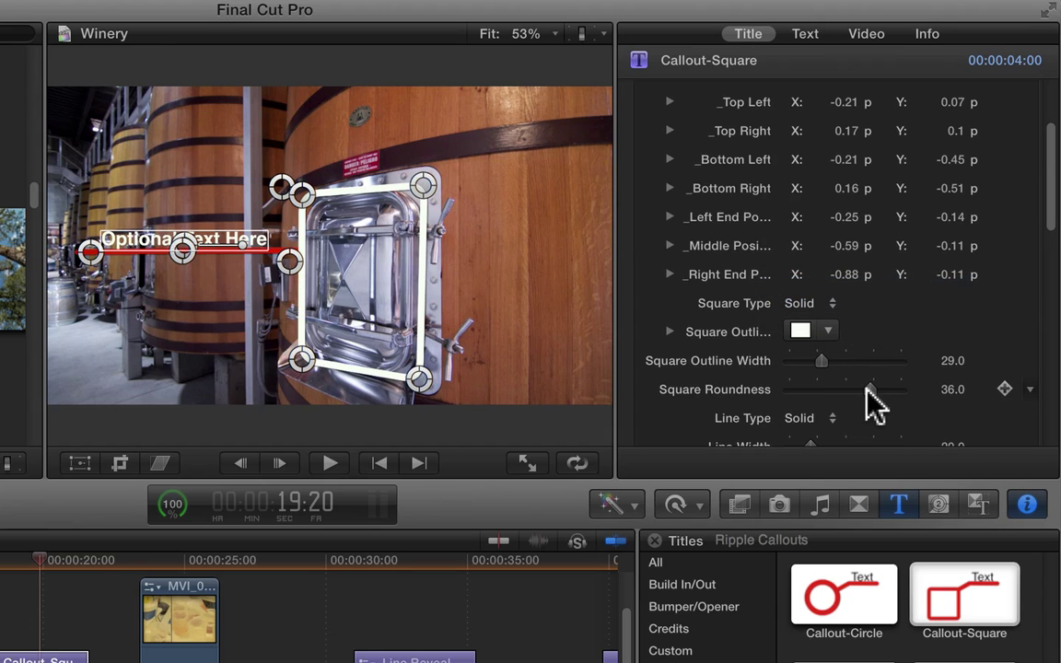
{"action": "left_click_drag", "start_coordinate": [868, 394], "coordinate": [954, 389]}
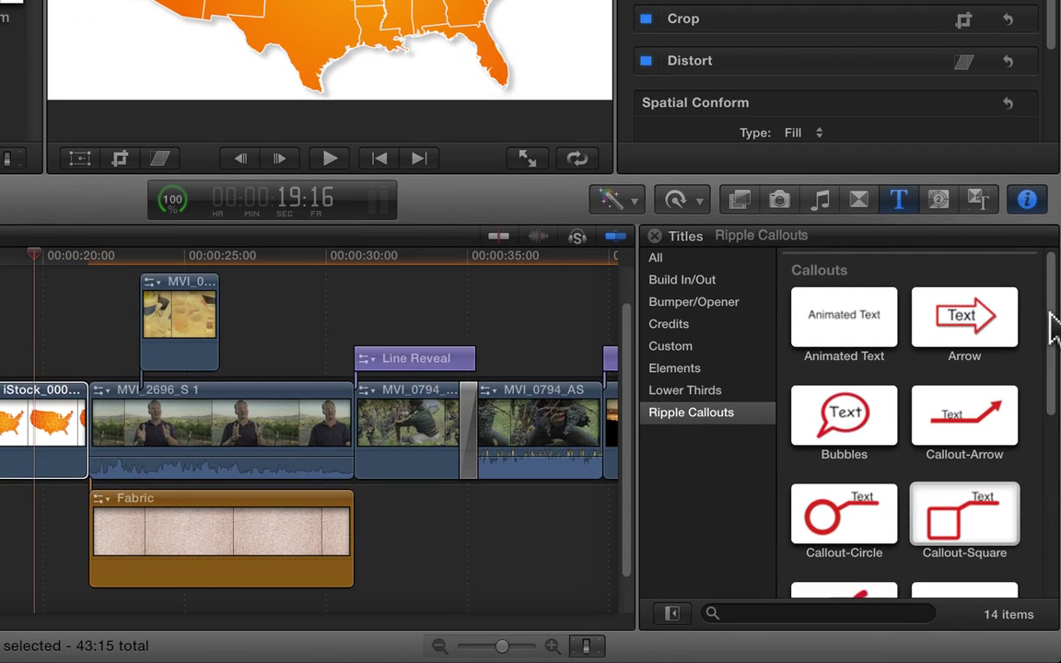
Step: Scroll the Ripple Callouts titles down to Connect-Direct
{"action": "left_click_drag", "start_coordinate": [1055, 438], "coordinate": [1054, 475]}
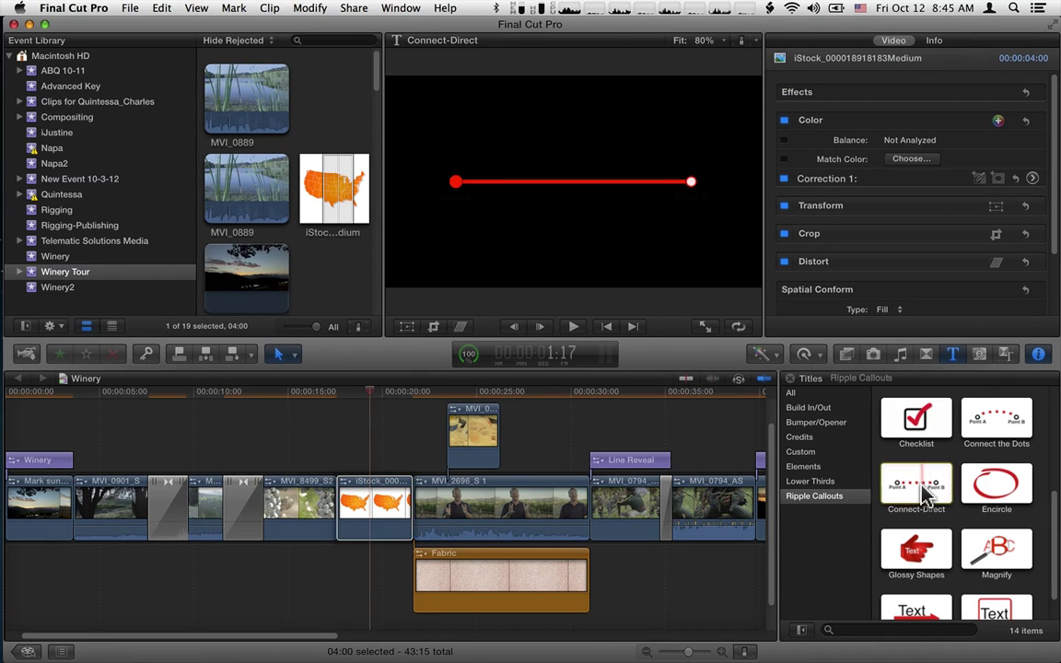
Step: Add Connect-Direct over the US map, with Point A in the Pacific Northwest and Point B in the east
{"action": "left_click_drag", "start_coordinate": [921, 495], "coordinate": [405, 419]}
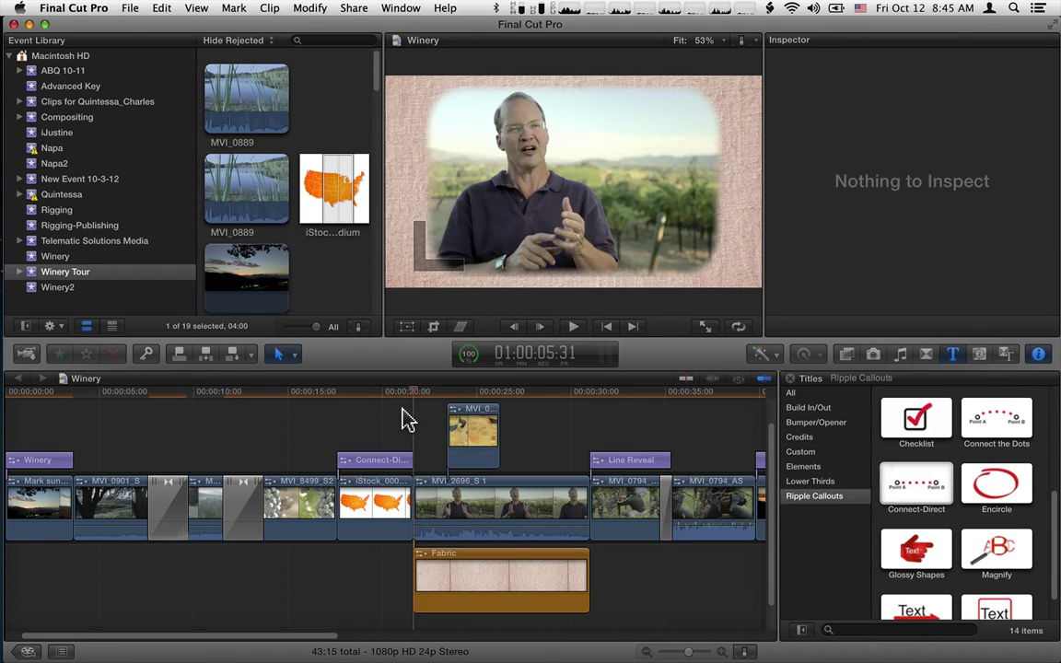
{"action": "left_click", "coordinate": [374, 460]}
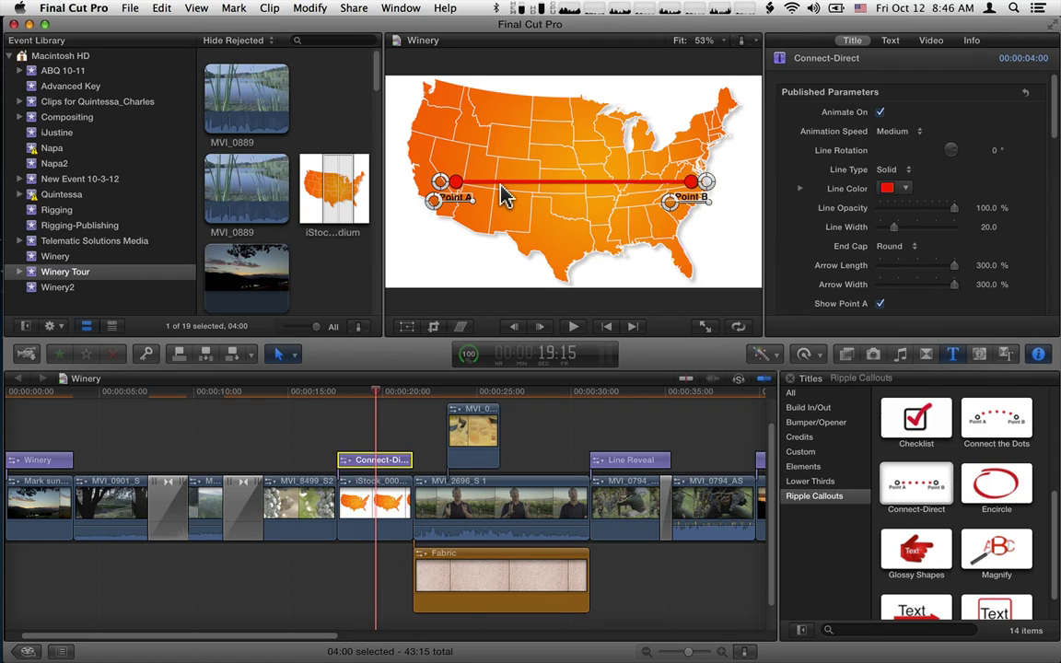
{"action": "left_click_drag", "start_coordinate": [439, 181], "coordinate": [437, 106]}
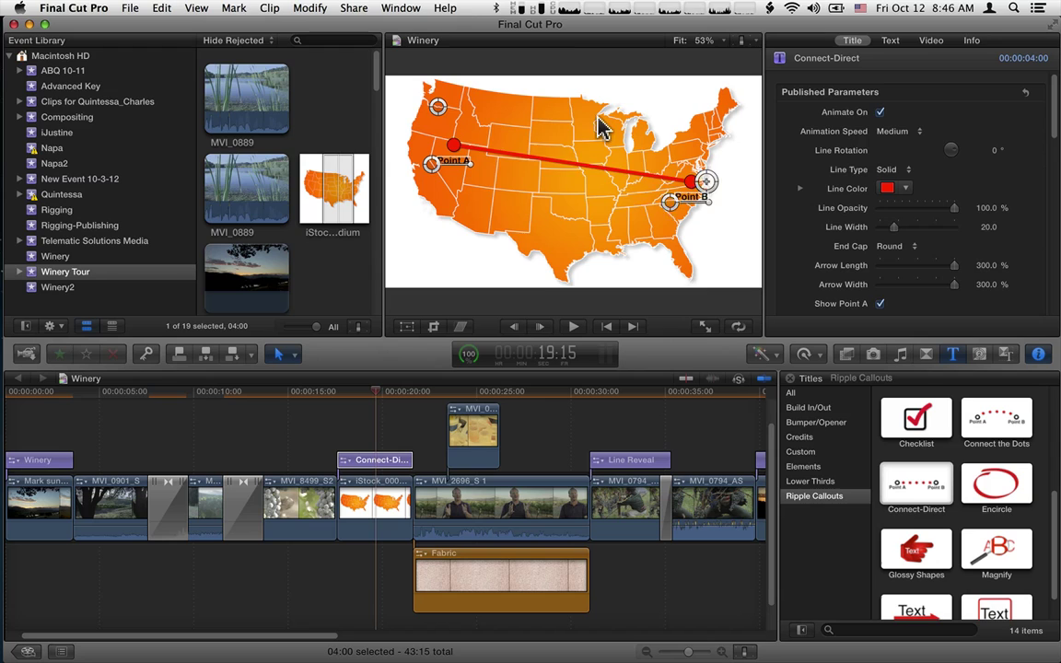
{"action": "mouse_move", "coordinate": [686, 177]}
{"action": "left_mouse_down"}
{"action": "mouse_move", "coordinate": [687, 149]}
{"action": "mouse_move", "coordinate": [692, 170]}
{"action": "left_mouse_up"}
{"action": "left_click_drag", "start_coordinate": [457, 163], "coordinate": [438, 176]}
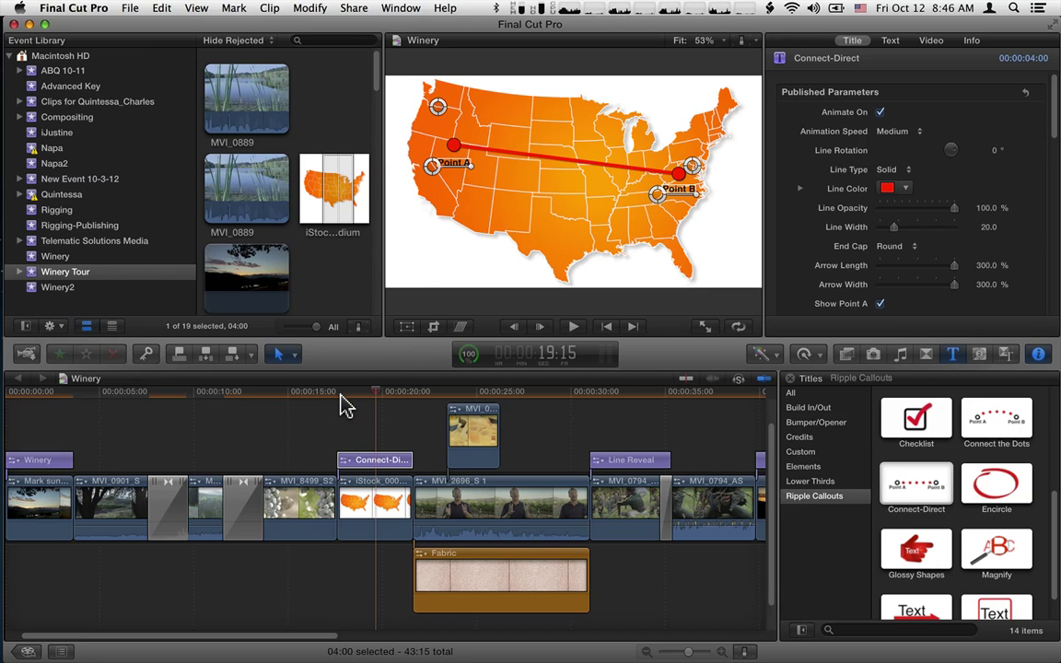
{"action": "left_click_drag", "start_coordinate": [337, 399], "coordinate": [379, 398]}
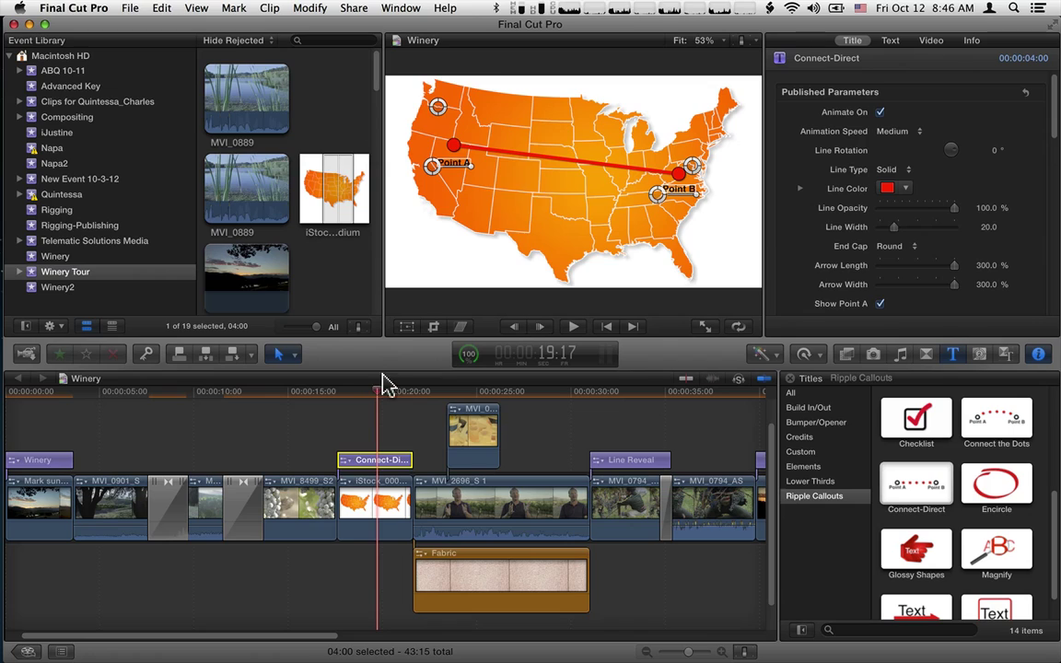